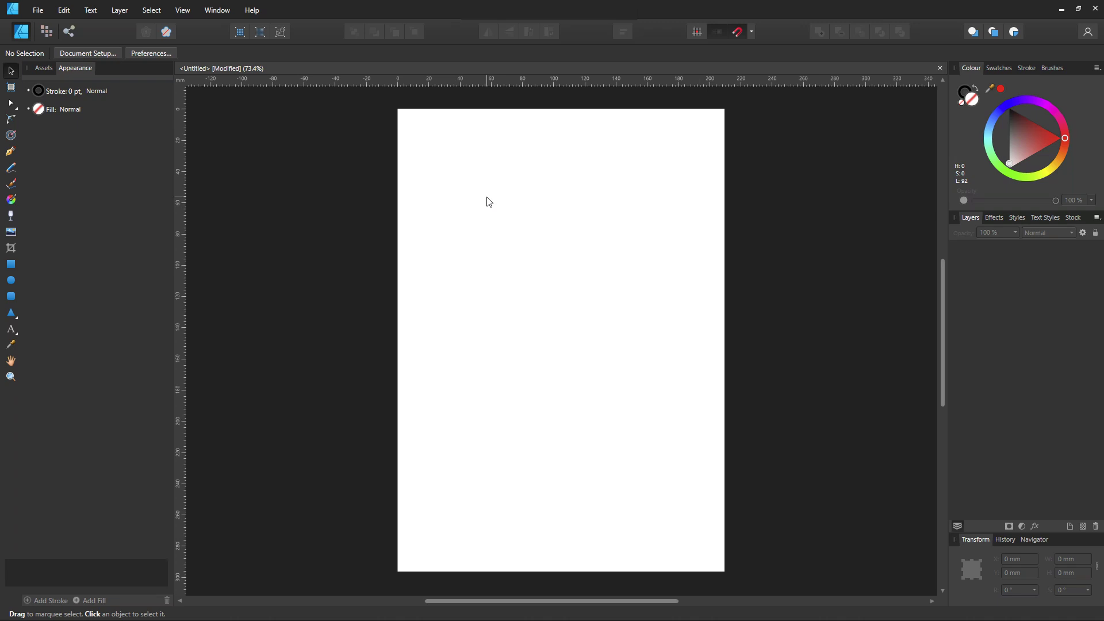
Draw a rectangle about 73 × 41 mm on the upper part of the page and fill it dusty pink.
scroll(568, 252, "down", 4)
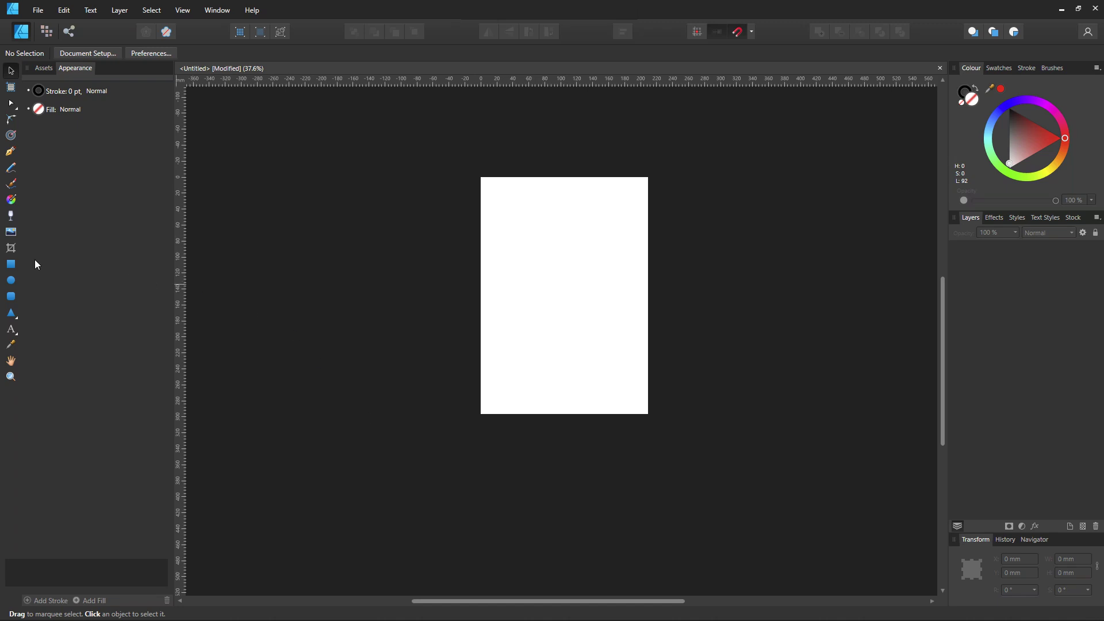
left_click(11, 264)
scroll(540, 257, "up", 3)
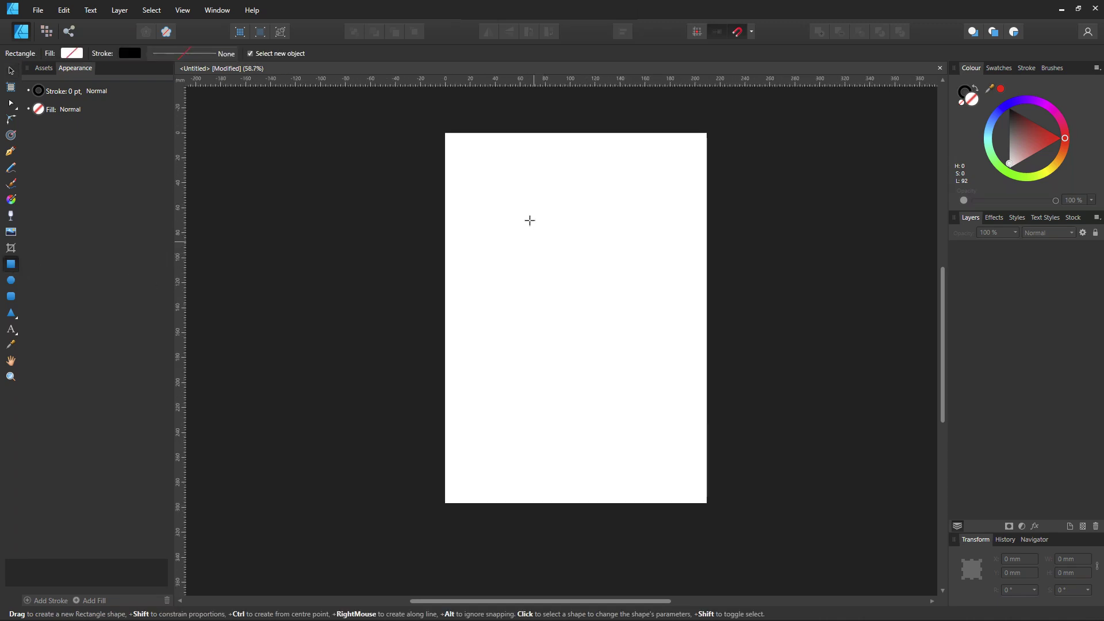
left_click_drag(524, 195, 616, 246)
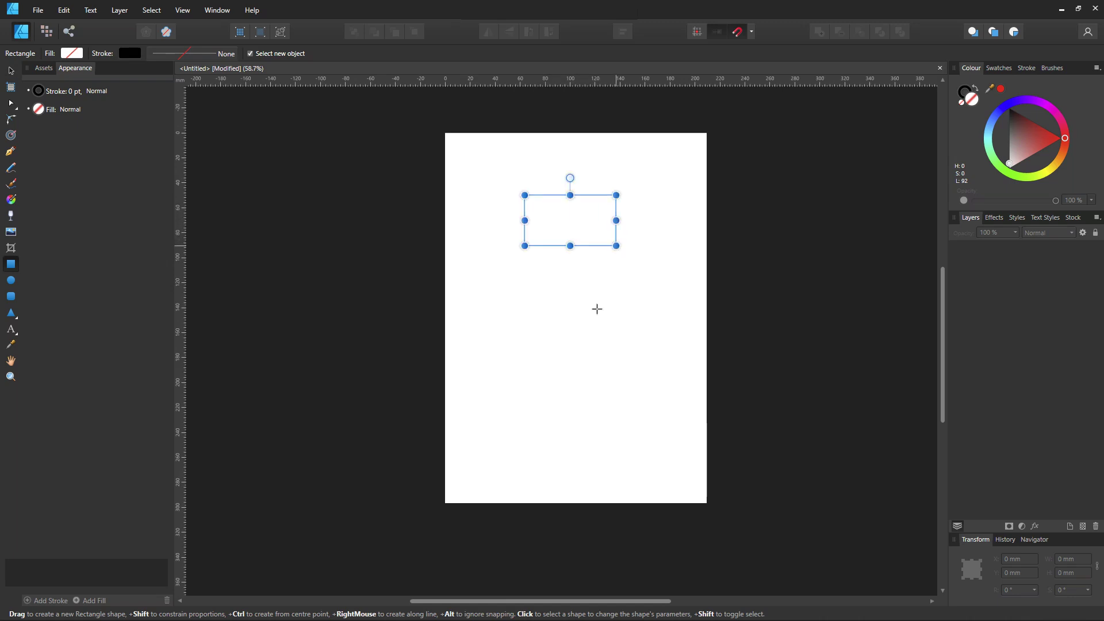
left_click(1019, 152)
Draw two rectangles on the pasteboard beside the page, one about 93.5 × 47 mm and one about 59 × 77 mm.
left_click_drag(242, 169, 360, 237)
key("ctrl+z")
left_click_drag(290, 296, 364, 392)
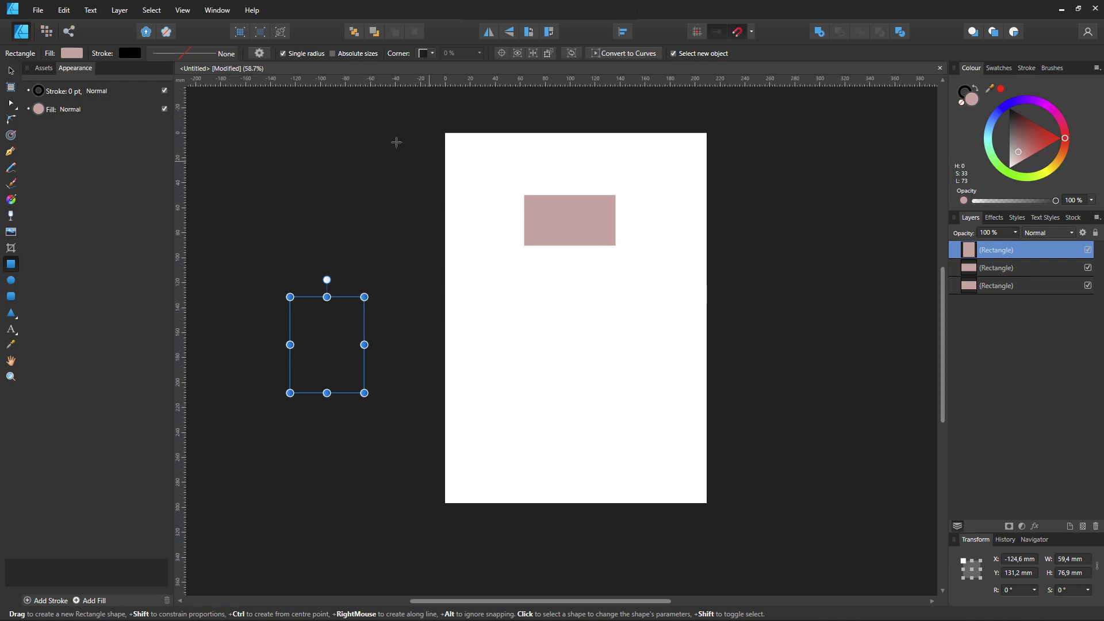
Examine the view mode options for the Clip to Canvas setting and deselect the rectangle.
left_click(192, 11)
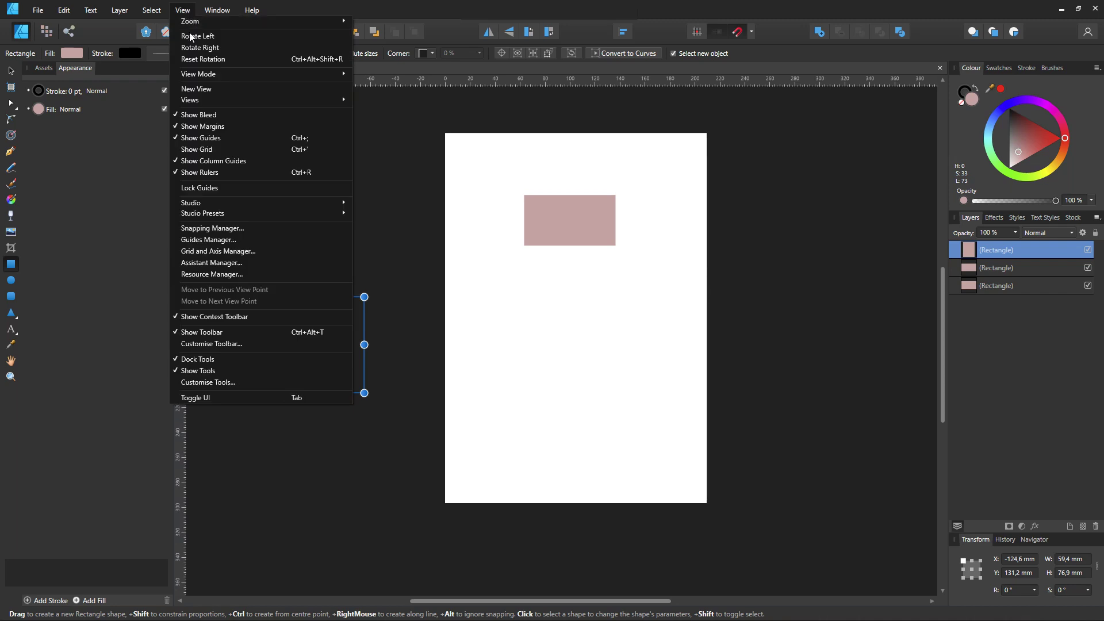
mouse_move(244, 73)
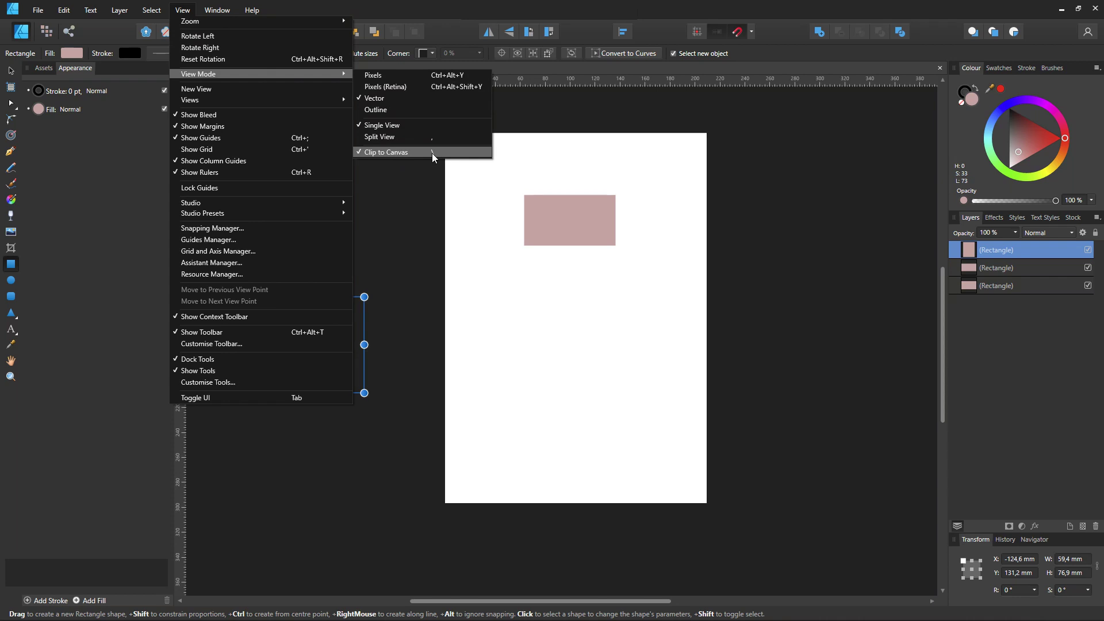
left_click(733, 148)
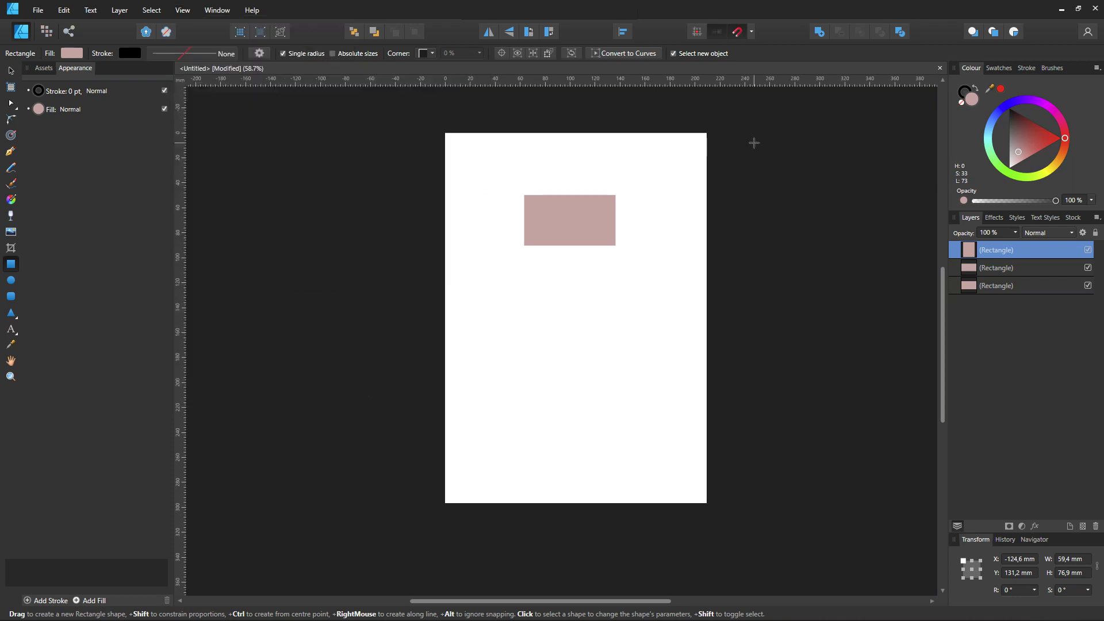
left_click(755, 143)
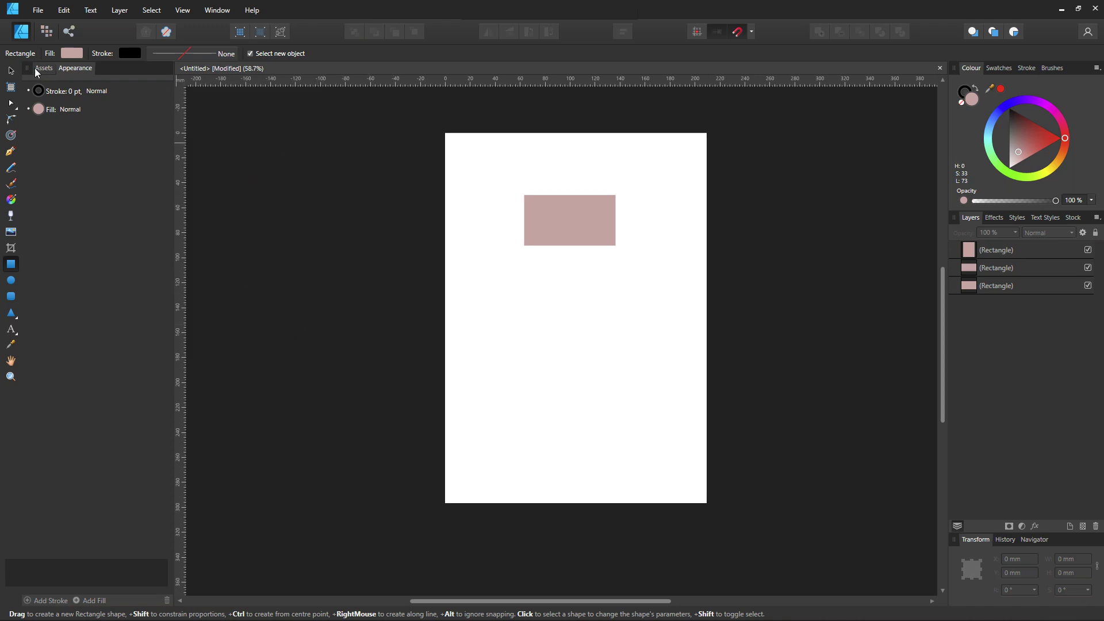
Locate the rectangles by selecting their layers one by one, deselect everything and turn off Clip to Canvas.
left_click(10, 70)
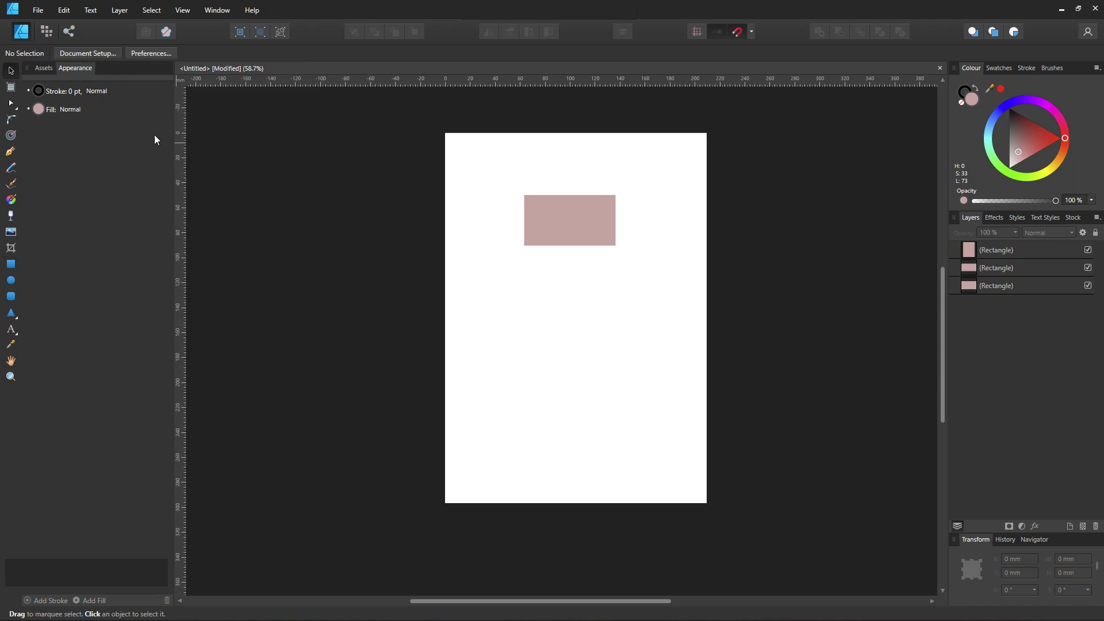
left_click(1009, 269)
left_click(1004, 287)
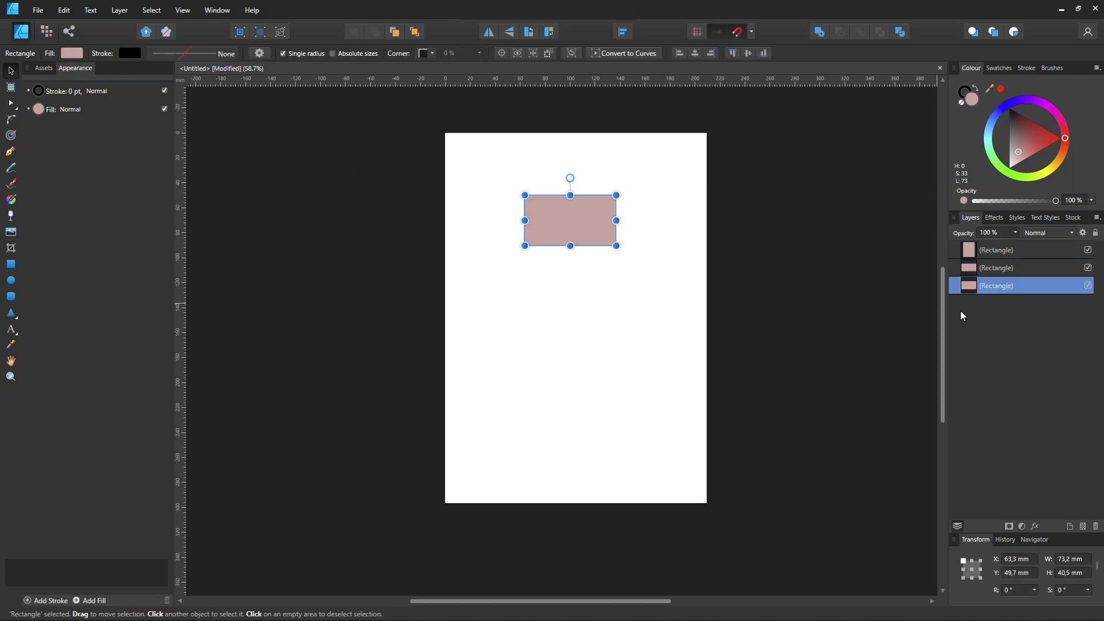
left_click(999, 250)
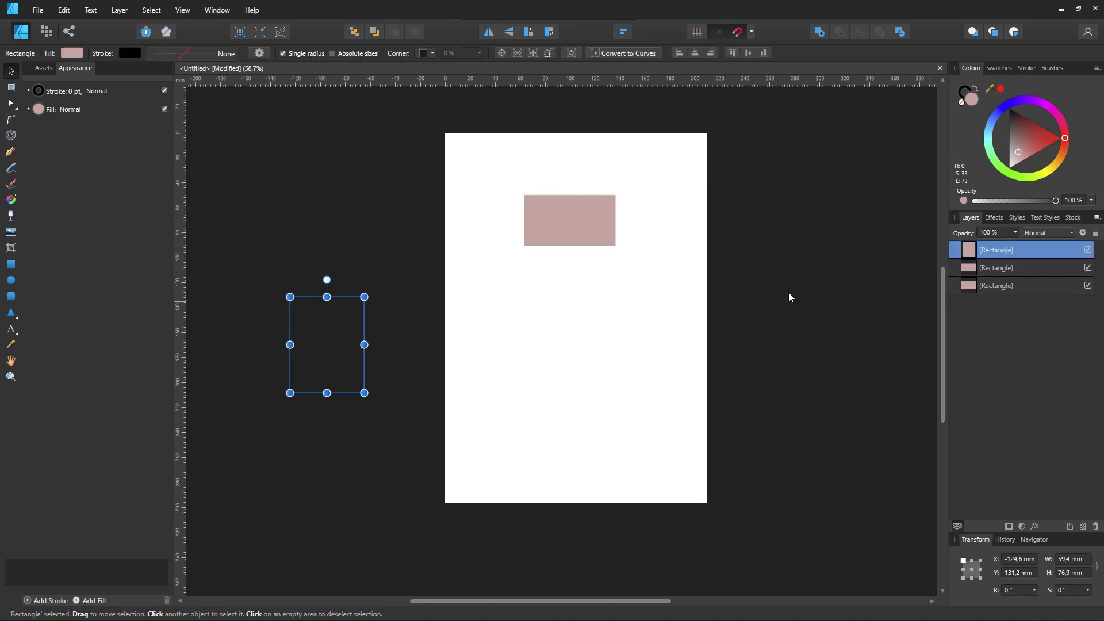
left_click(366, 237)
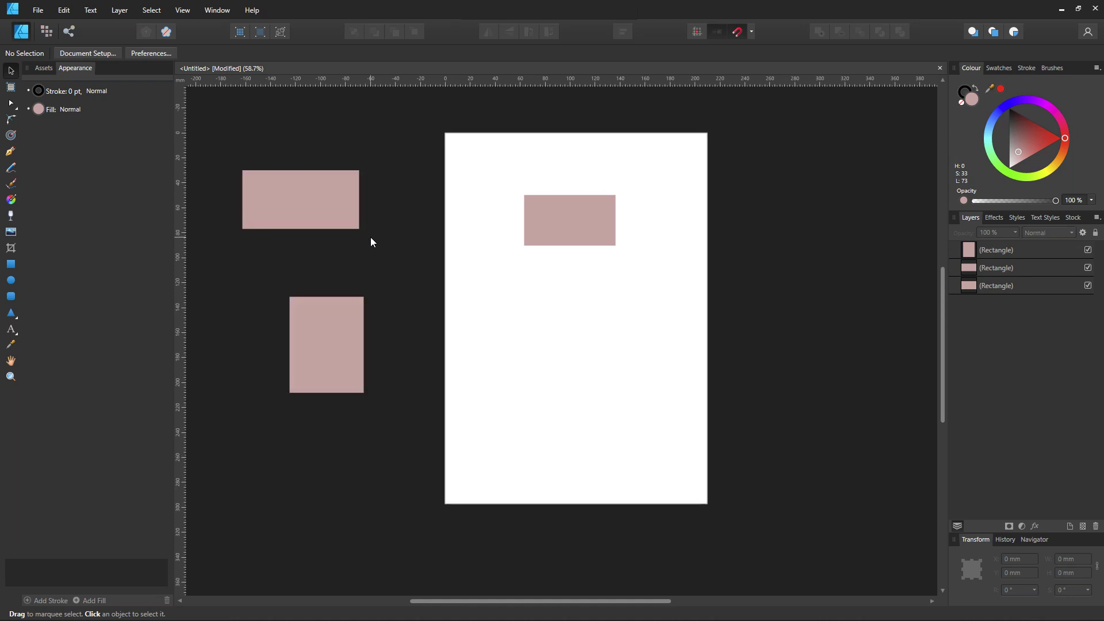
Draw a purple ellipse on the page below the rectangle and a purple circle about 58 mm wide on the pasteboard beside the page.
scroll(374, 246, "down", 2)
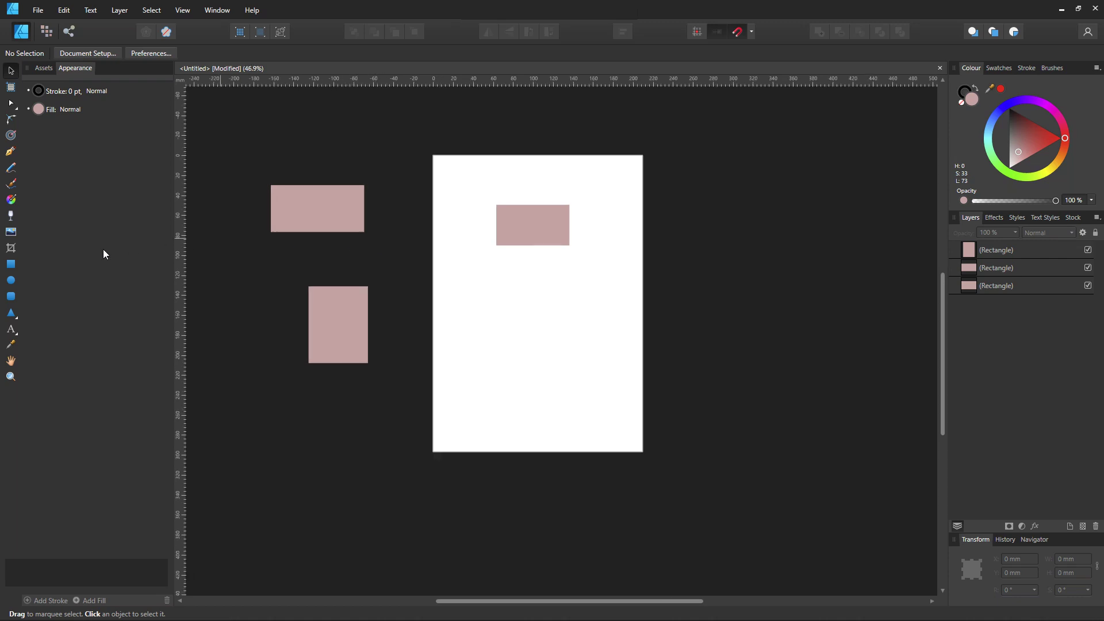
left_click(11, 281)
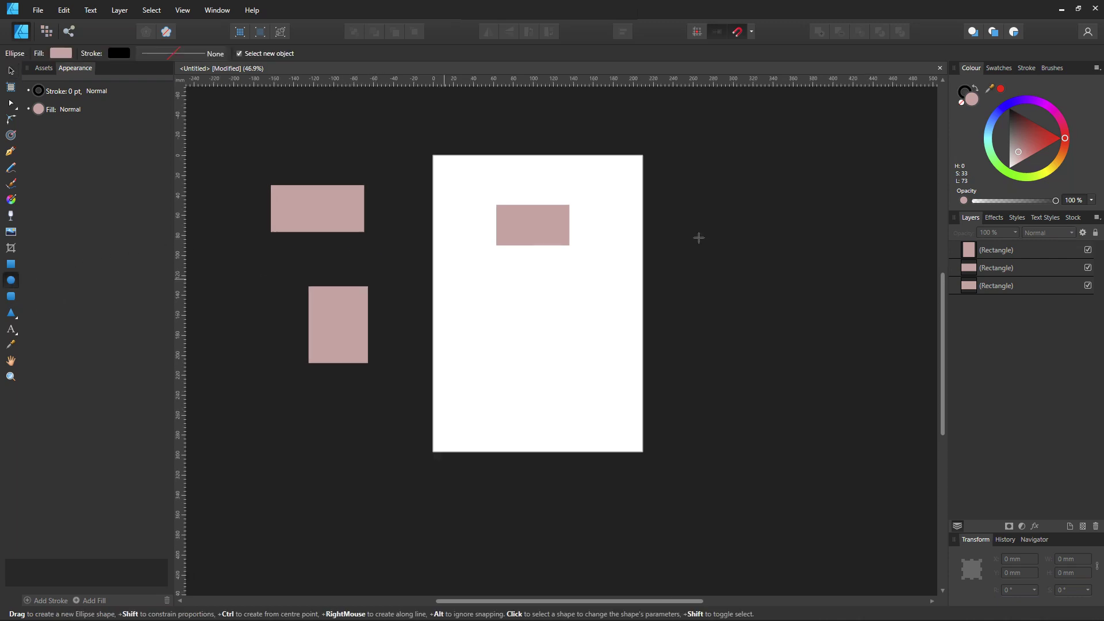
left_click(1014, 104)
left_click_drag(497, 297, 548, 353)
left_click_drag(743, 175, 787, 261)
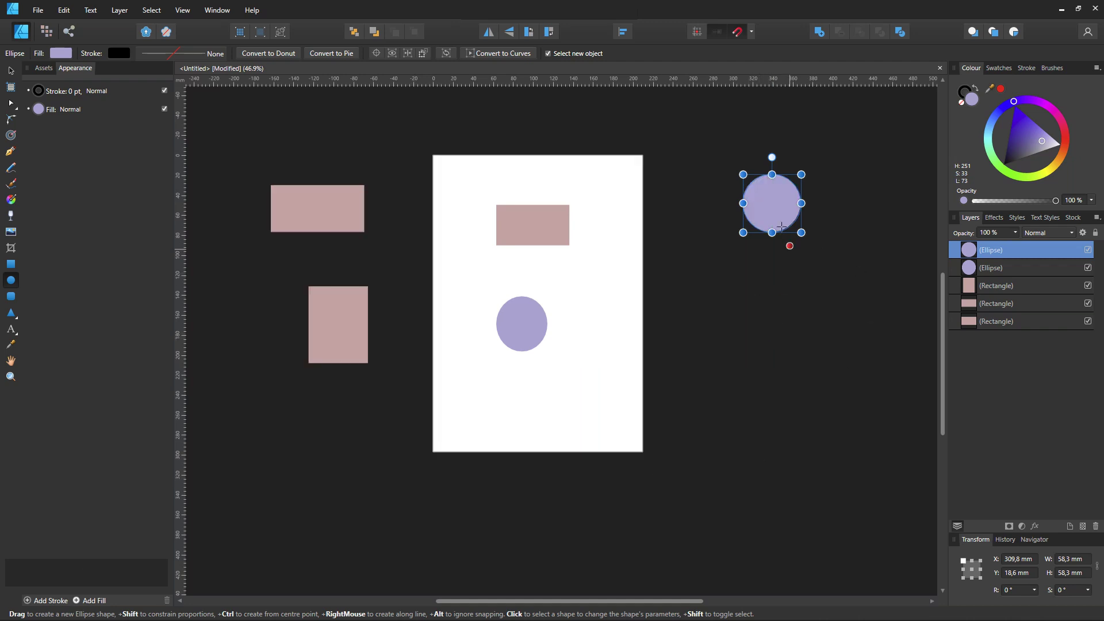
Move the outer circle so it straddles the page's right edge at about X 182 mm, Y 6.5 mm, and deselect it.
key("v")
left_click_drag(754, 204, 657, 205)
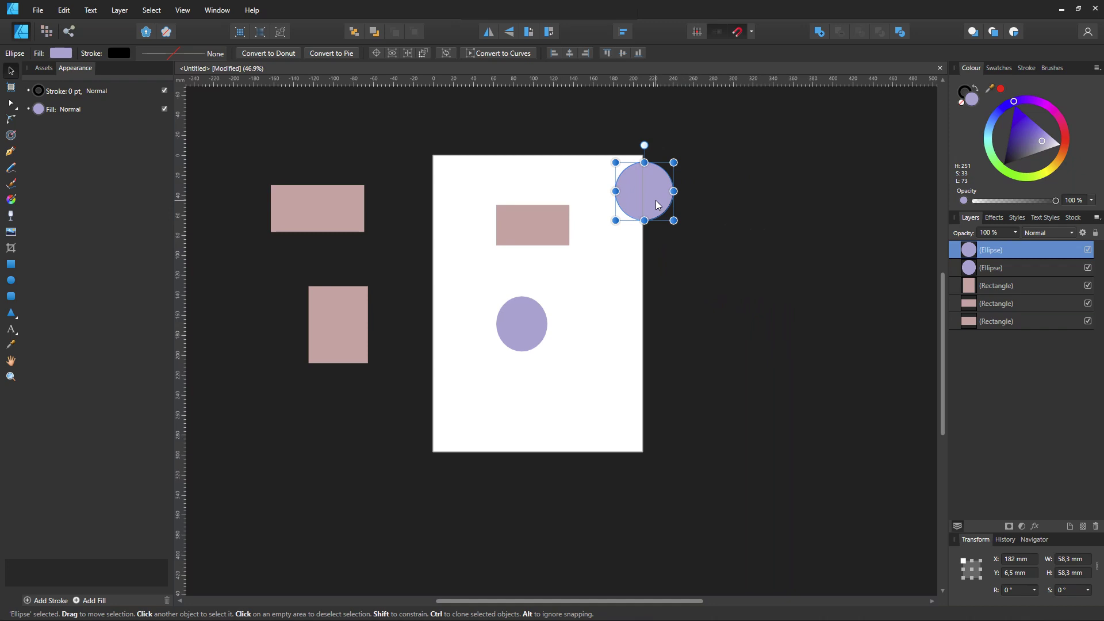
left_click(669, 269)
key("ctrl+shift+w")
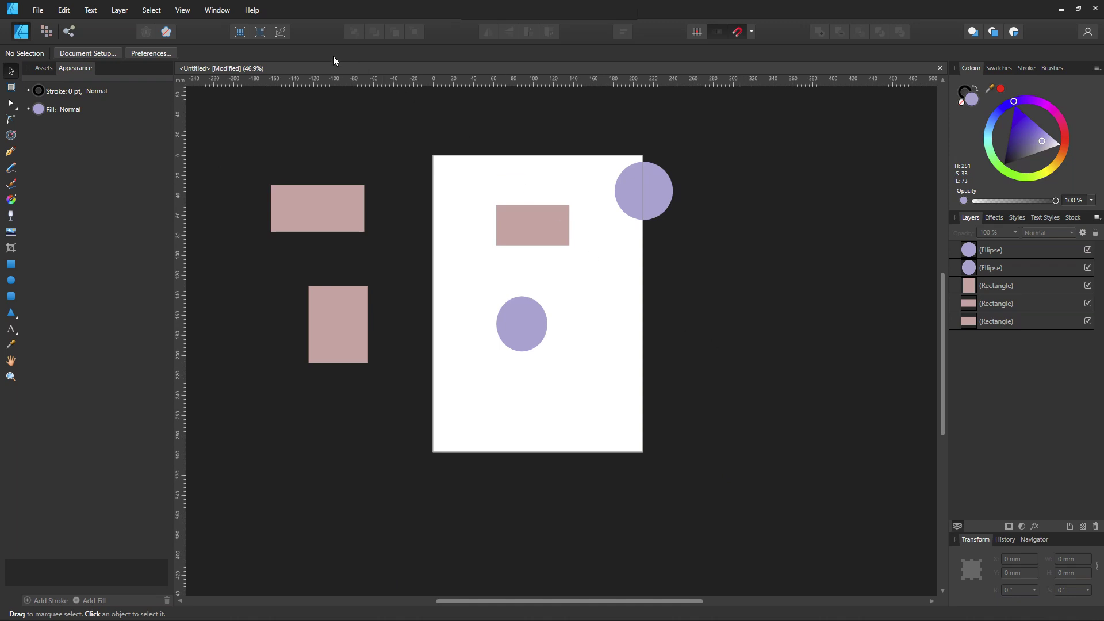
Open the User Interface preferences and raise Background Grey Level to its maximum, keeping the dialog clear of the page.
left_click(64, 11)
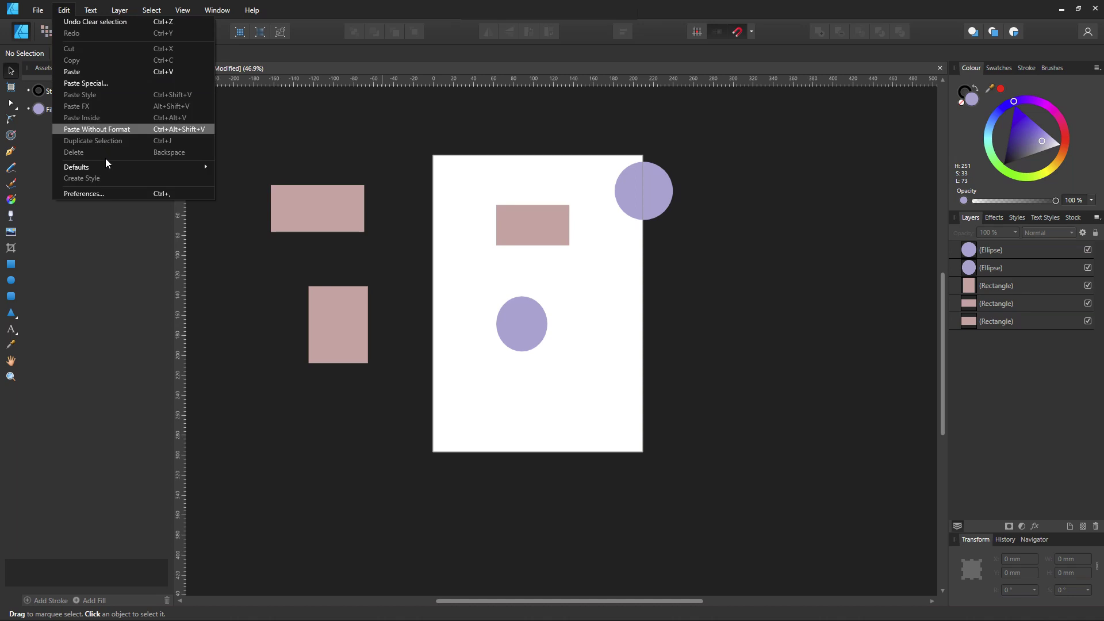
left_click(116, 195)
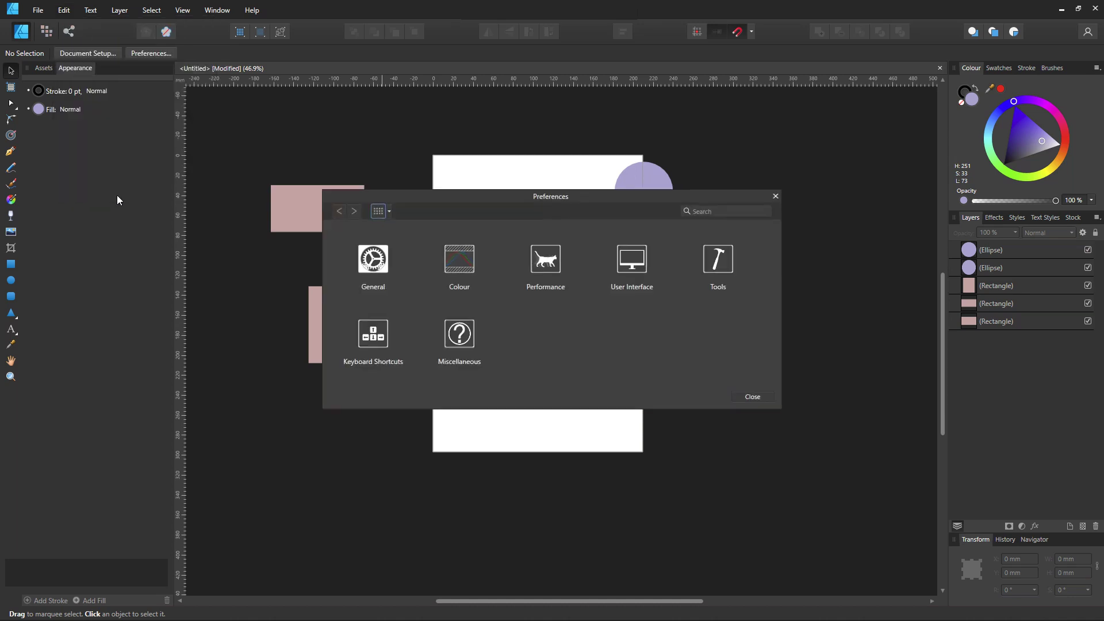
left_click(634, 261)
left_click_drag(625, 201, 618, 430)
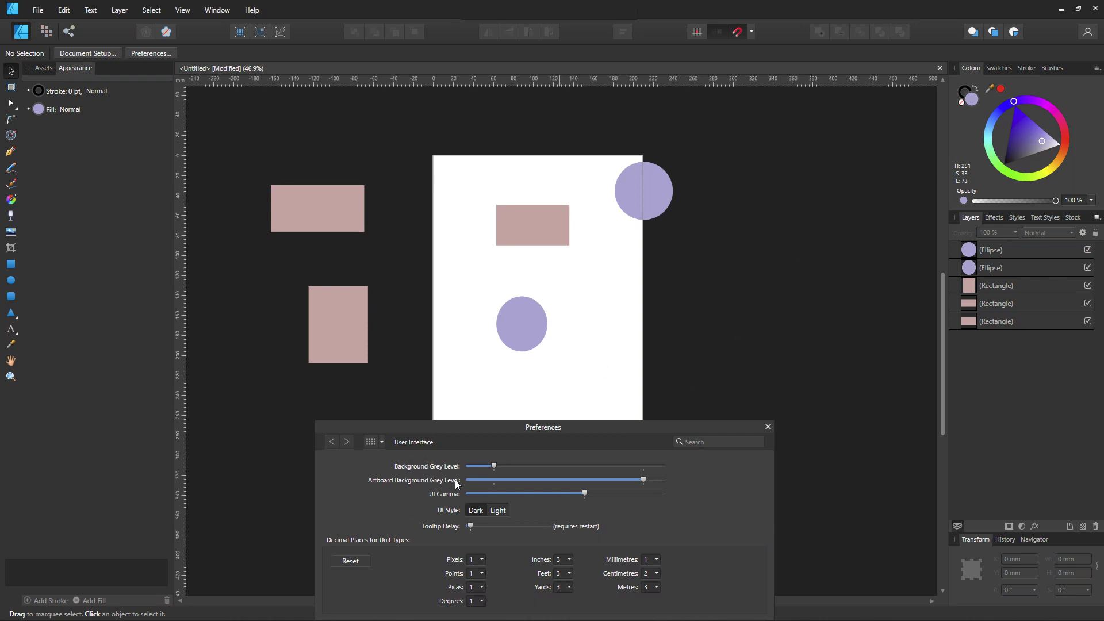
left_click_drag(493, 467, 691, 480)
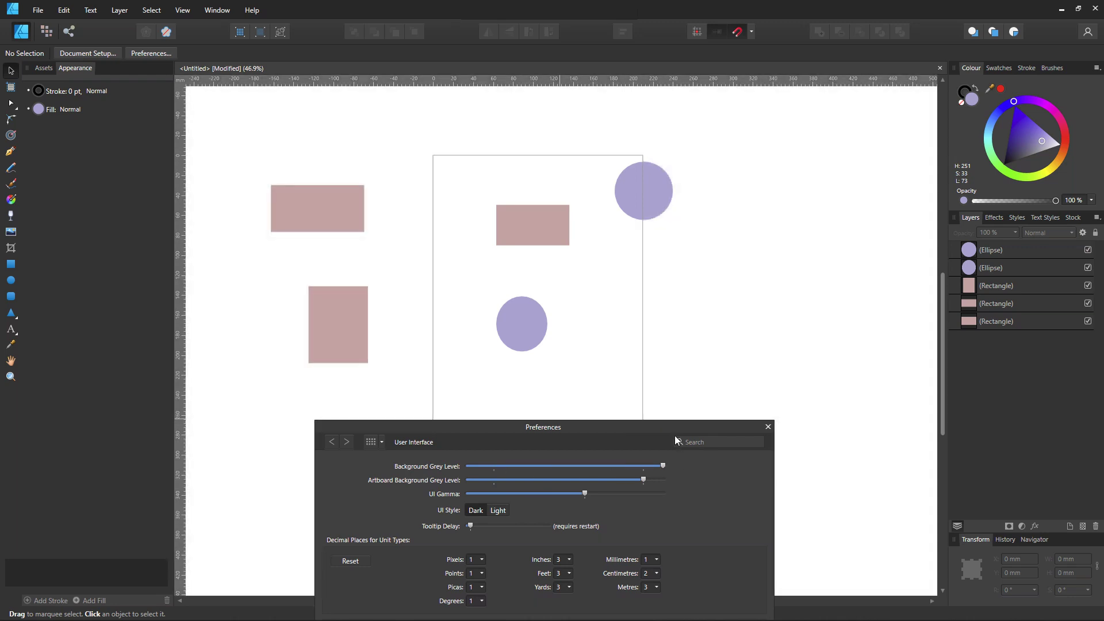
left_click_drag(674, 428, 660, 555)
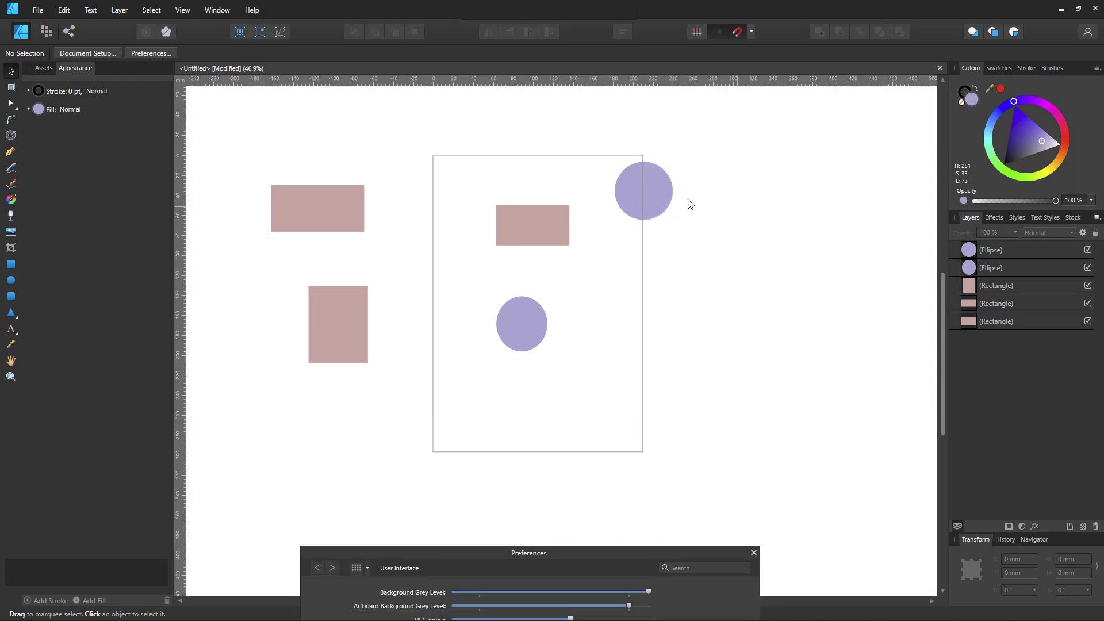
Move the circle off the page to about X 308 mm, Y -8.6 mm, deselect it and turn on Clip to Canvas.
left_click(665, 196)
left_click_drag(663, 199, 789, 185)
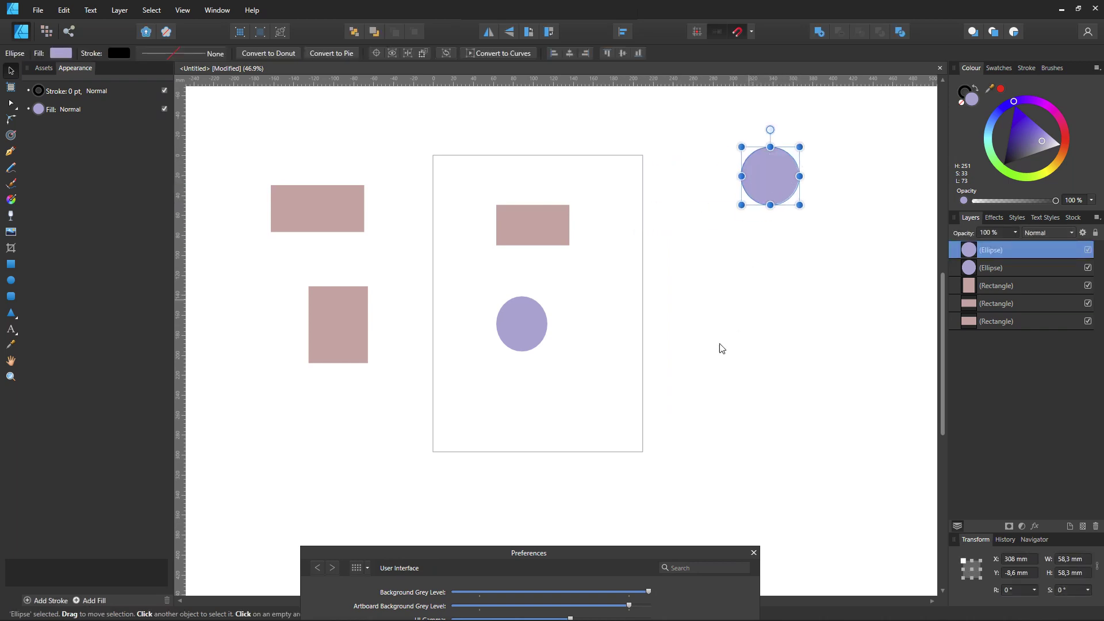
left_click(745, 315)
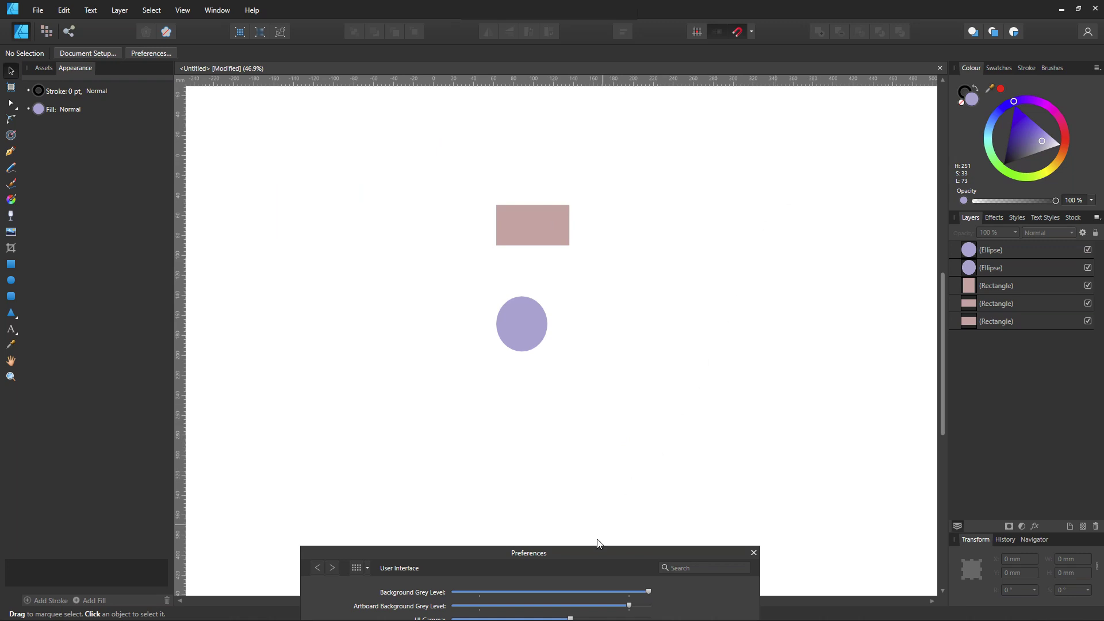
Set Background Grey Level to a light grey matching the Artboard Background Grey Level, and close the preferences.
left_click_drag(592, 551, 639, 159)
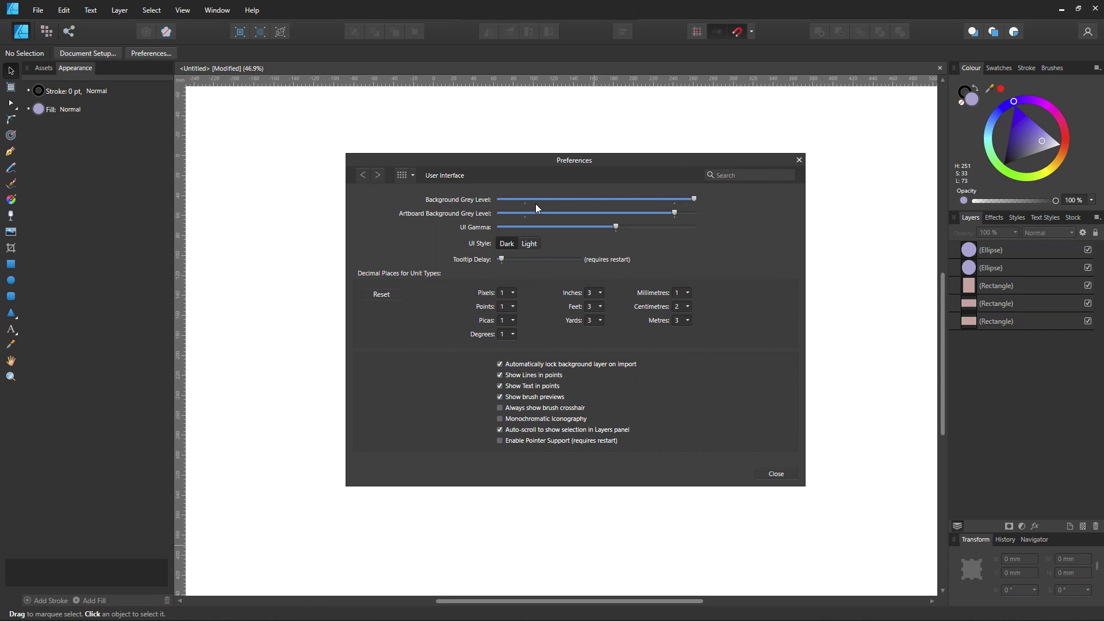
left_click_drag(694, 201, 530, 202)
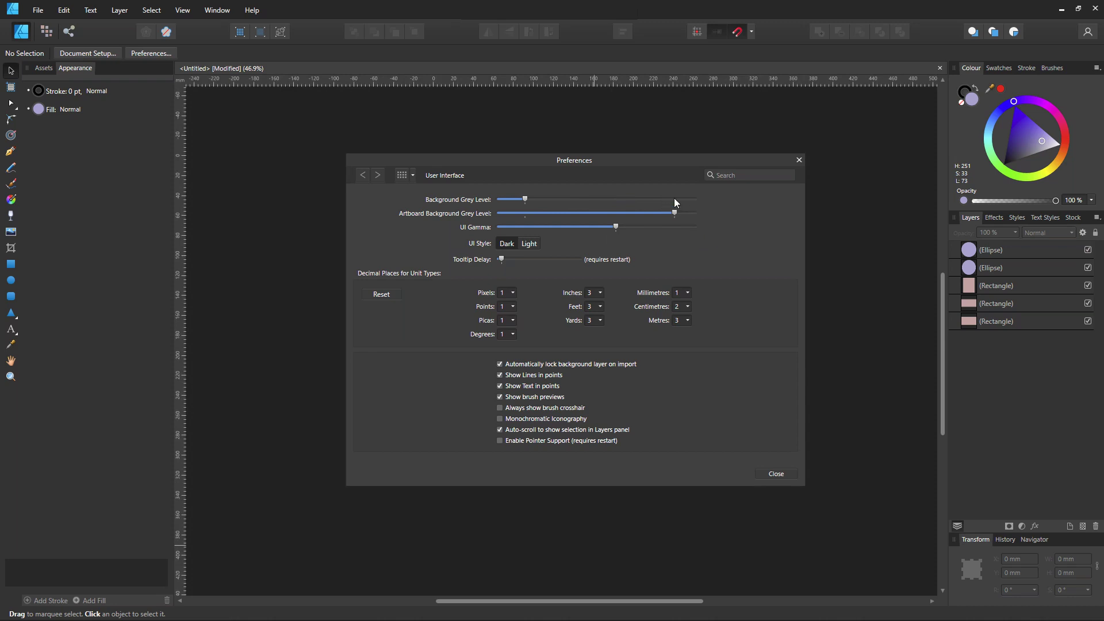
left_click_drag(524, 198, 674, 201)
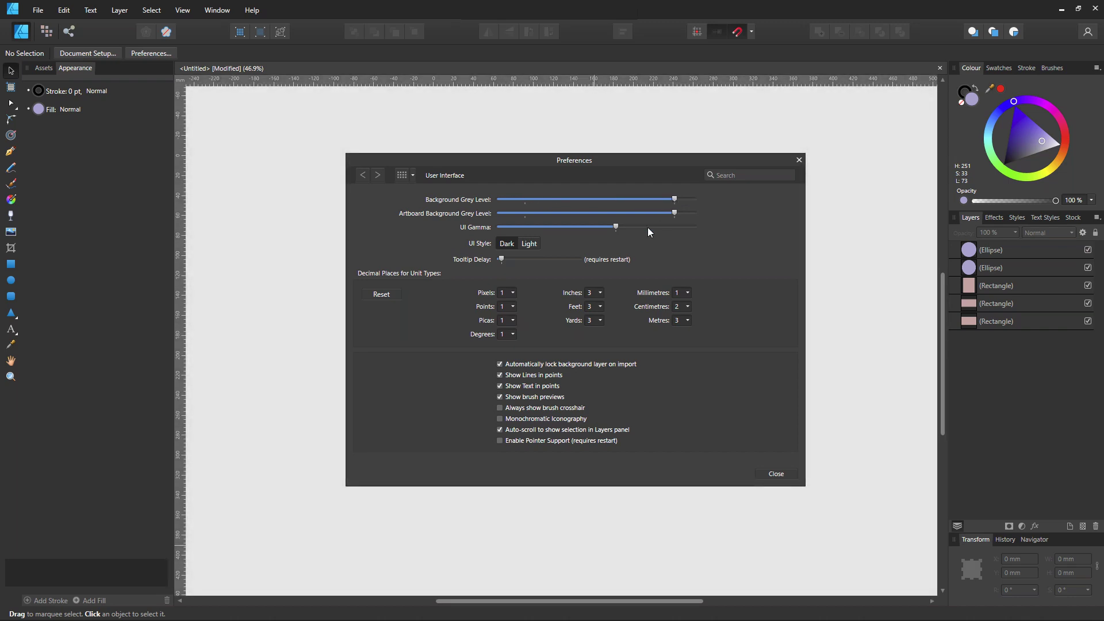
left_click(799, 160)
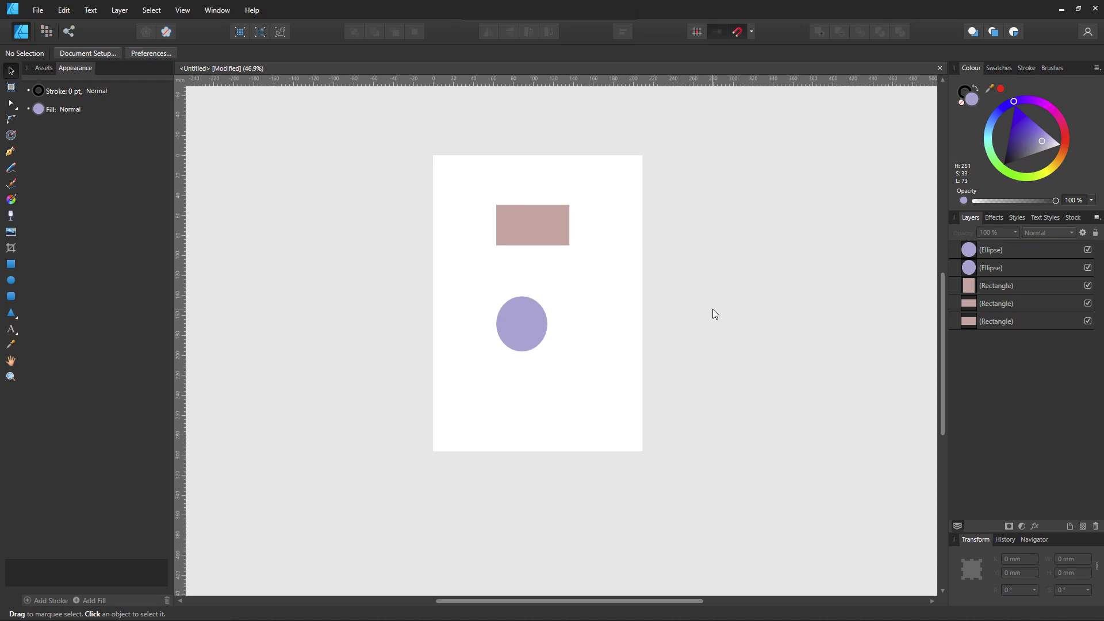
Turn Clip to Canvas off and back on to compare how the off-page shapes display.
key("ctrl+alt+shift+c")
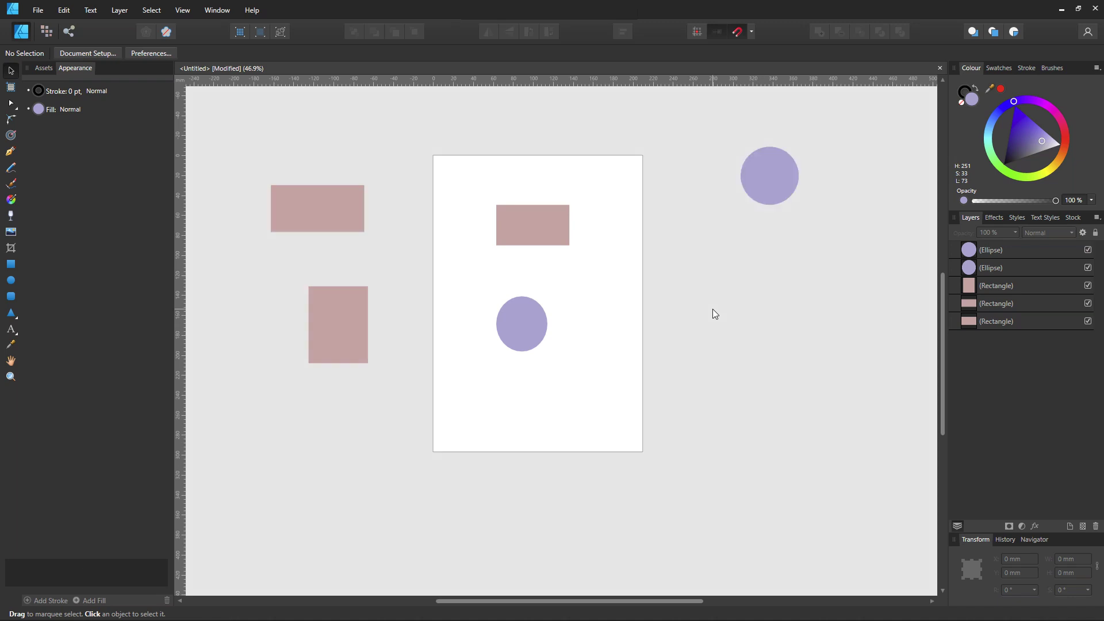
key("ctrl+alt+shift+c")
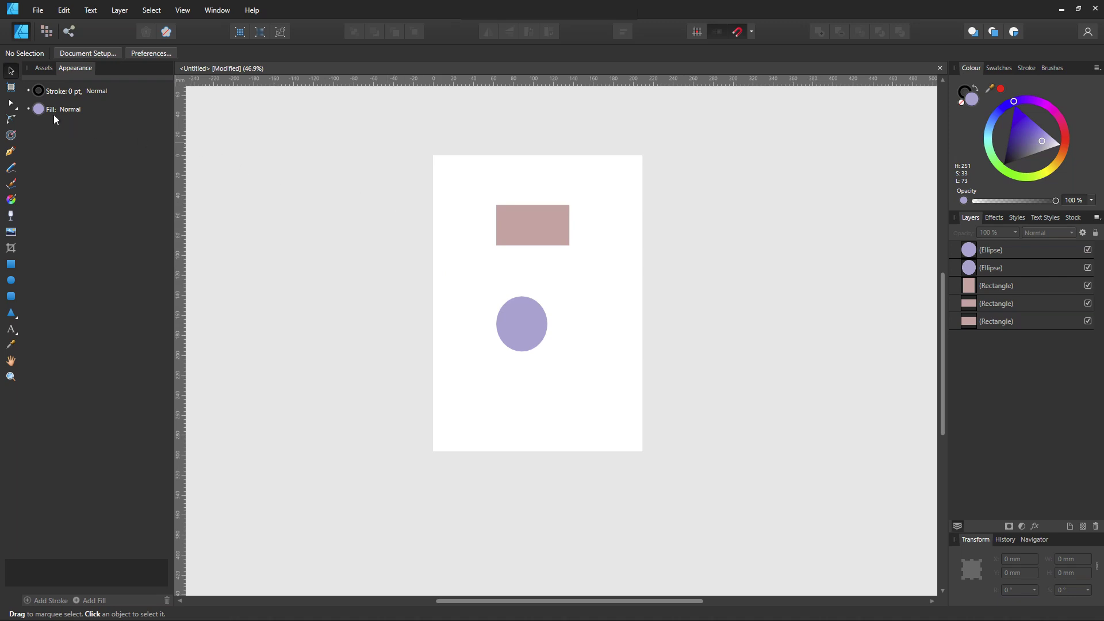
Insert two document-sized artboards, one on the existing page and another beside it.
left_click(12, 88)
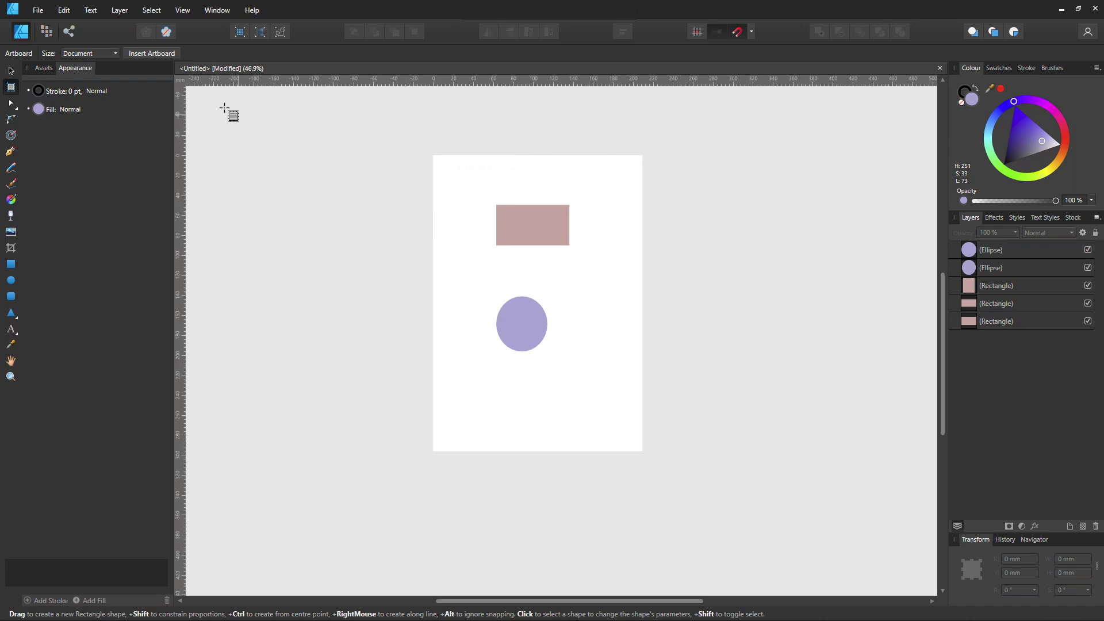
left_click(151, 53)
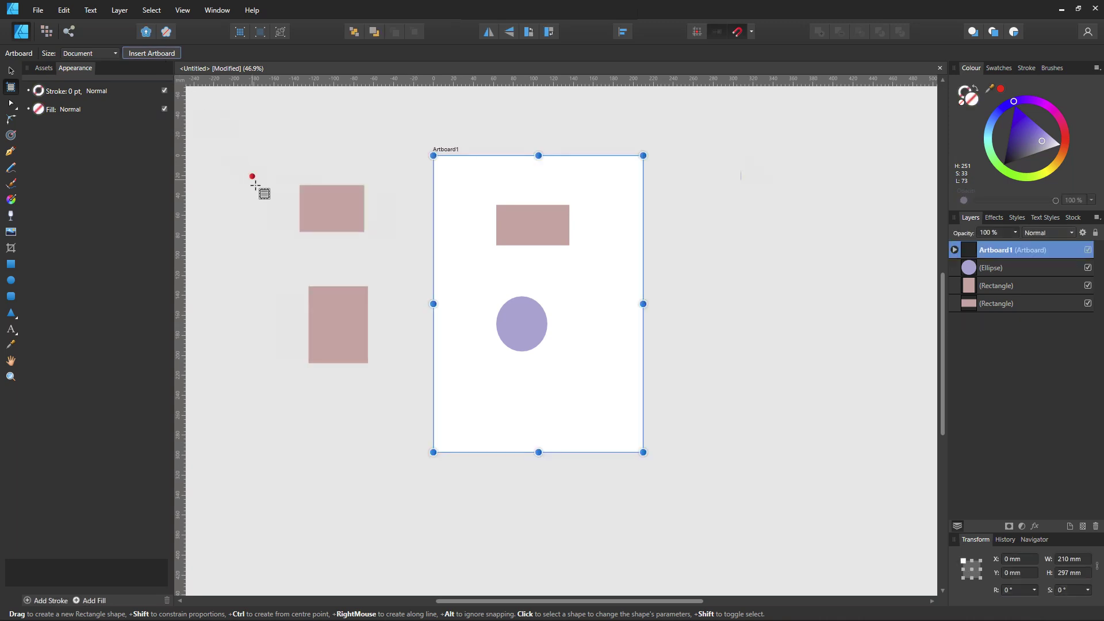
left_click(161, 55)
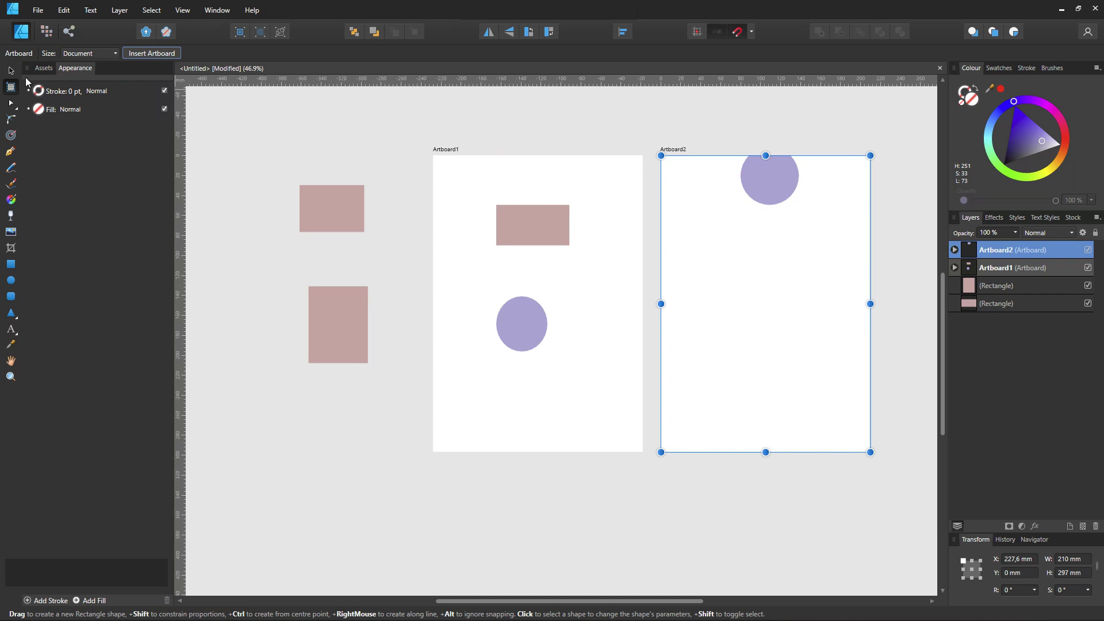
Move the tall rectangle, the circle and the wide rectangle so that they lie fully inside Artboard2.
left_click(11, 71)
left_click_drag(276, 153, 761, 291)
left_click_drag(773, 184, 808, 273)
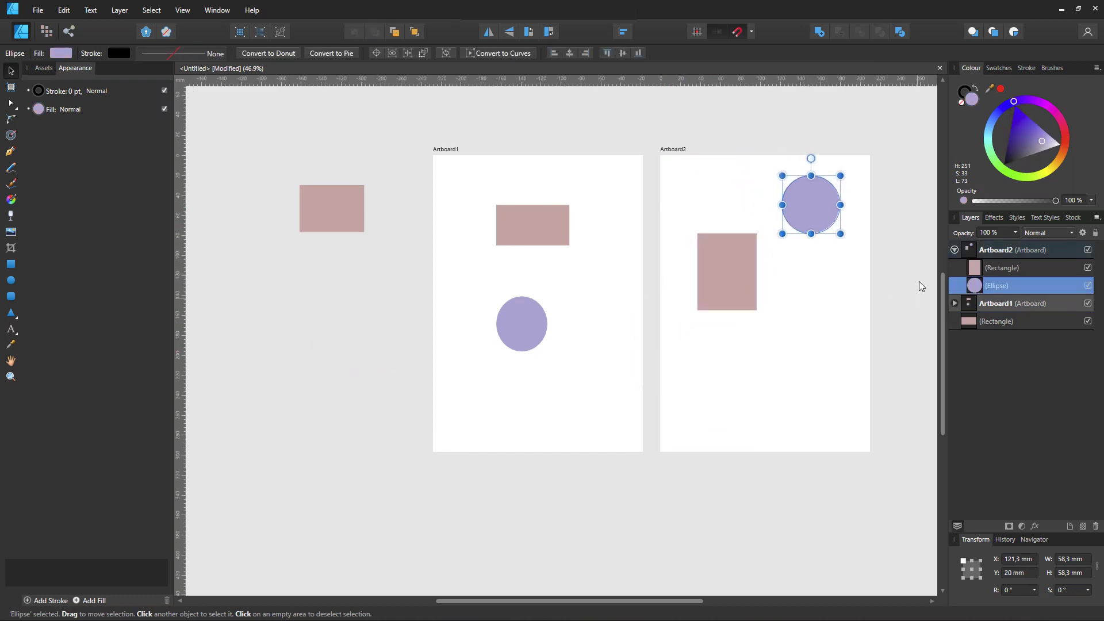
left_click(316, 210)
left_click_drag(330, 203, 806, 356)
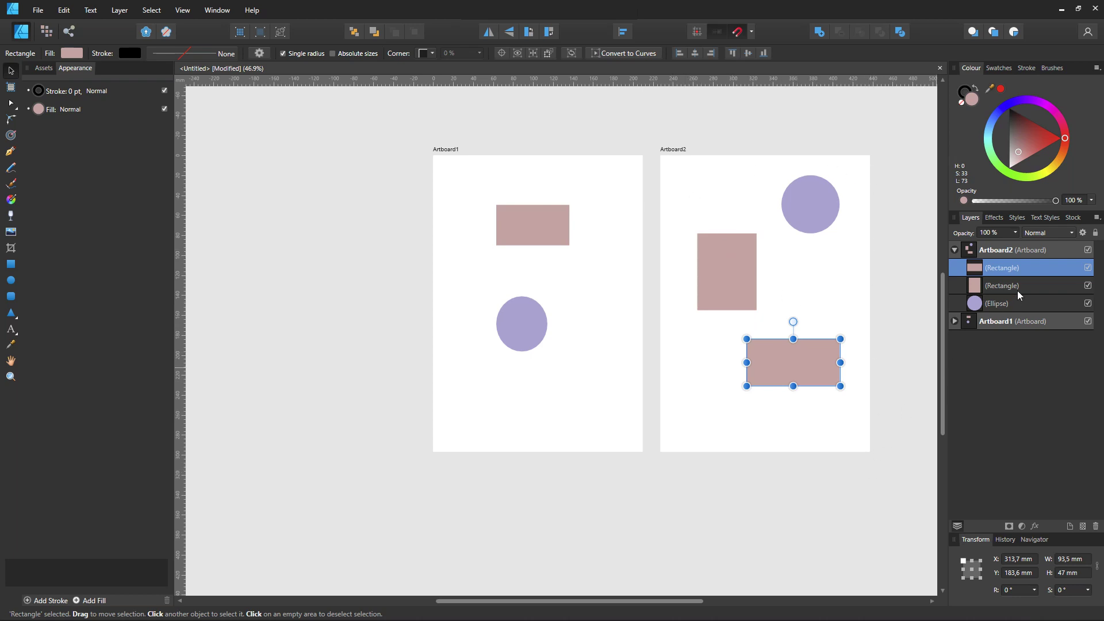
Rename Artboard2 as Szkicownik with its layer group collapsed, and toggle its visibility off and back on.
left_click(954, 250)
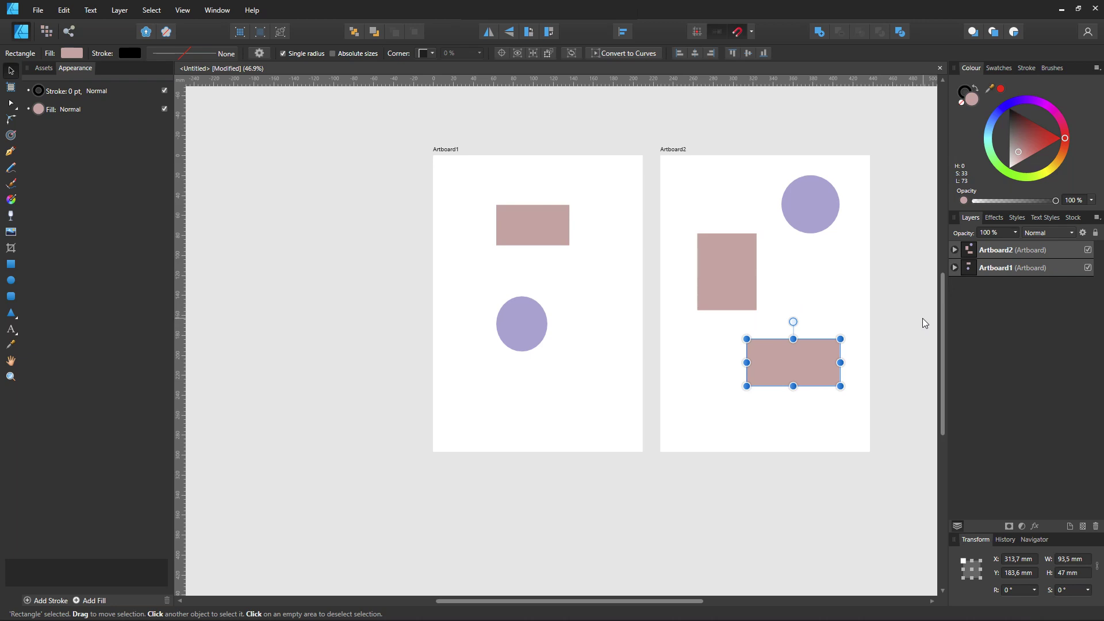
double_click(996, 250)
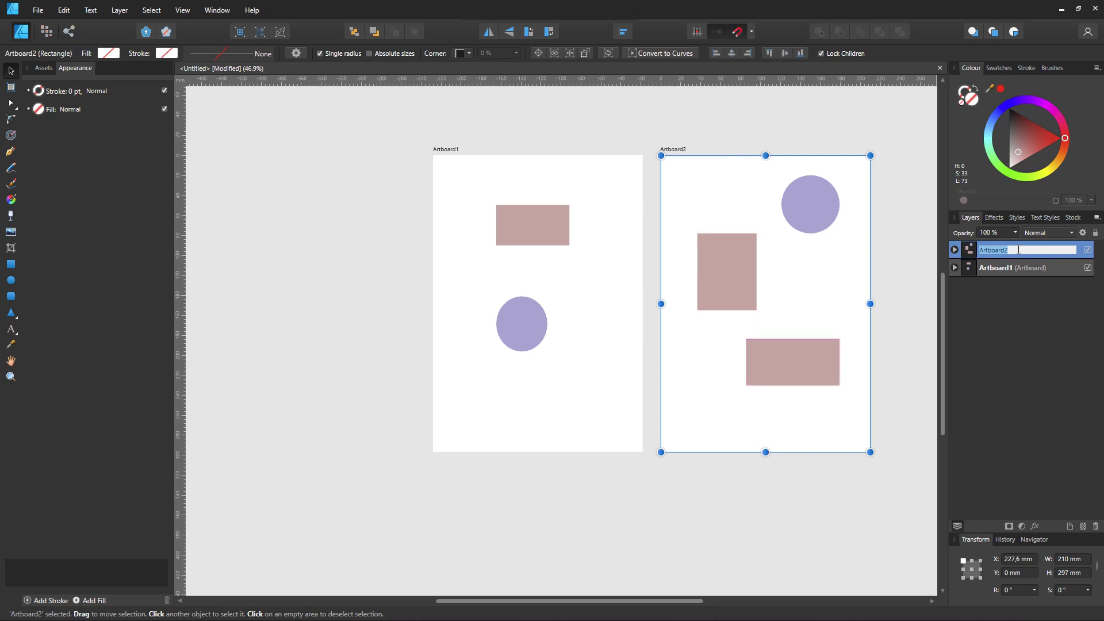
type("Szkicownik")
key("Return")
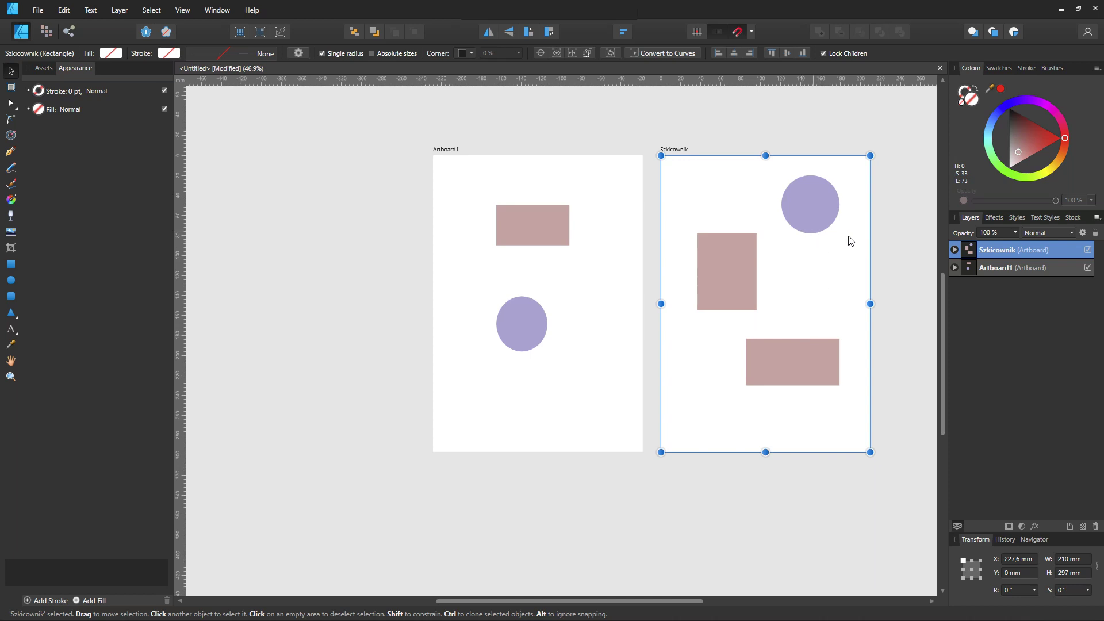
left_click(1087, 250)
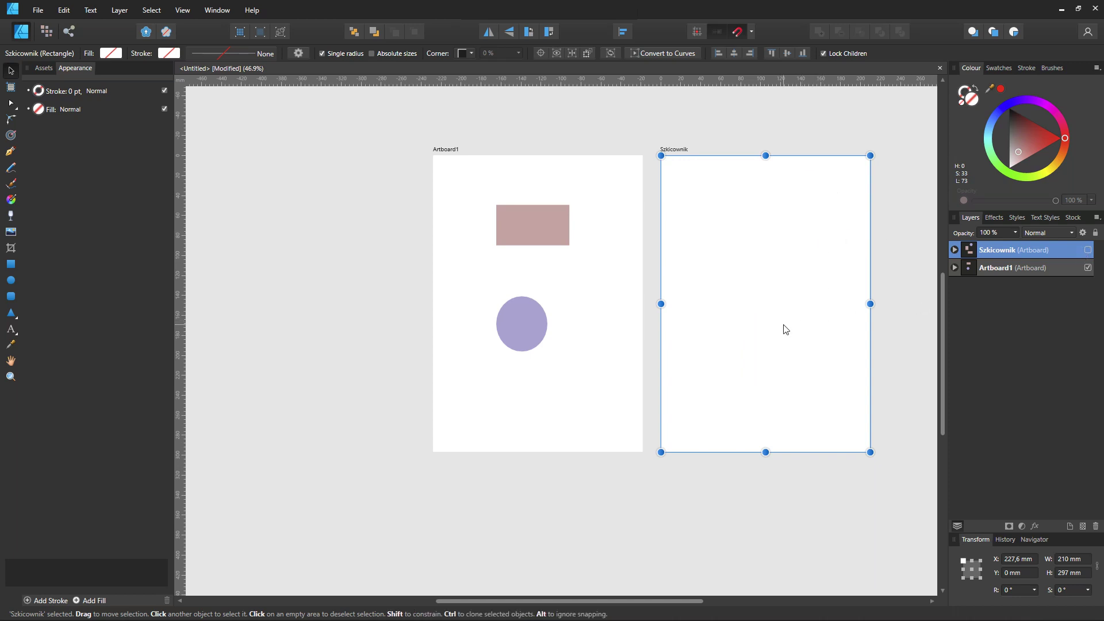
left_click(1087, 249)
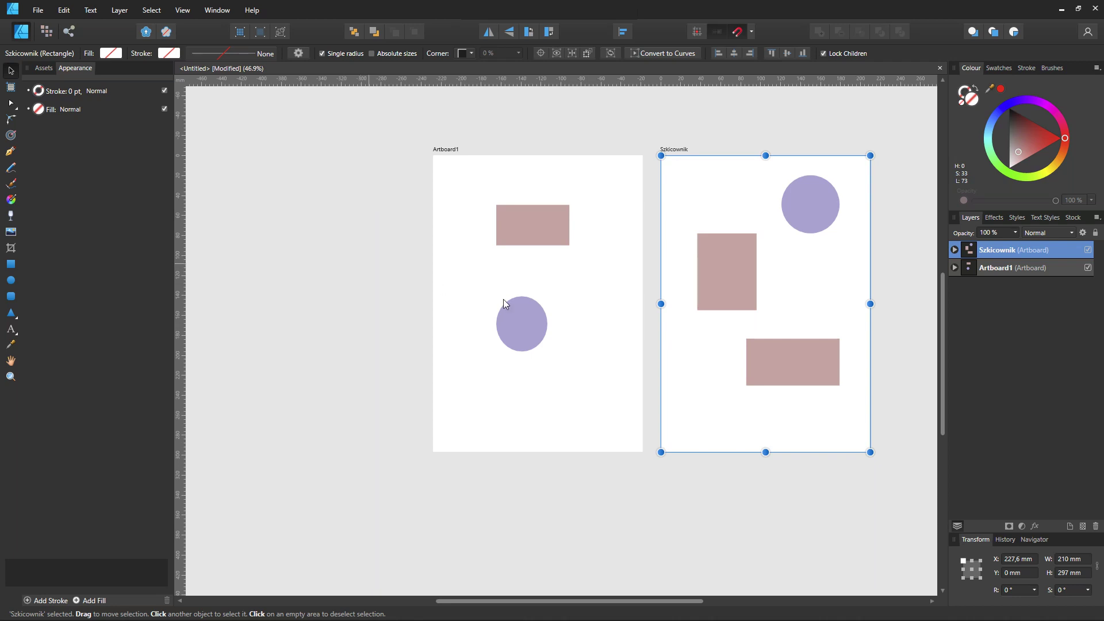
Move the wide rectangle from Szkicownik across Artboard1's left edge and fully outside it, to about X -99 mm, Y 211 mm, and deselect it.
left_click(781, 375)
left_click_drag(804, 364, 451, 395)
left_click(374, 369)
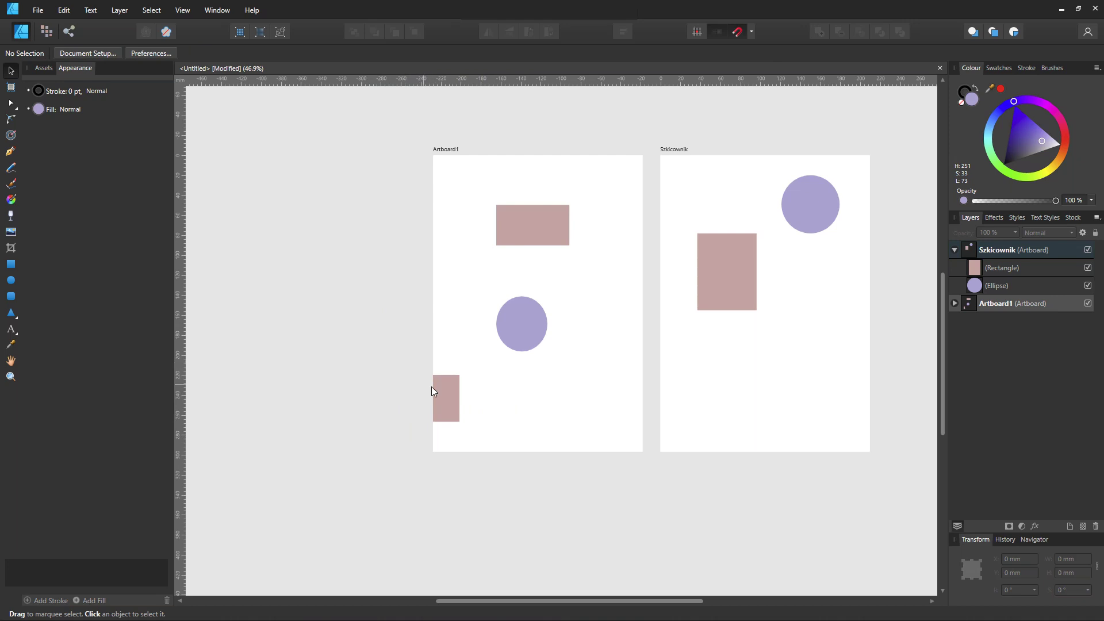
left_click_drag(450, 396, 429, 392)
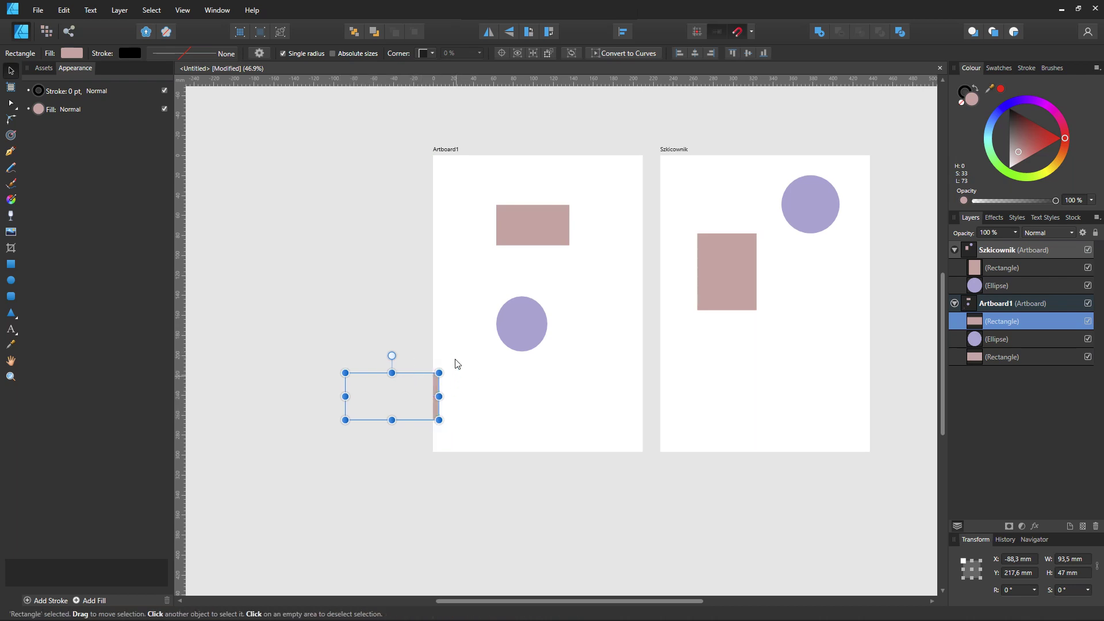
left_click_drag(402, 396, 398, 396)
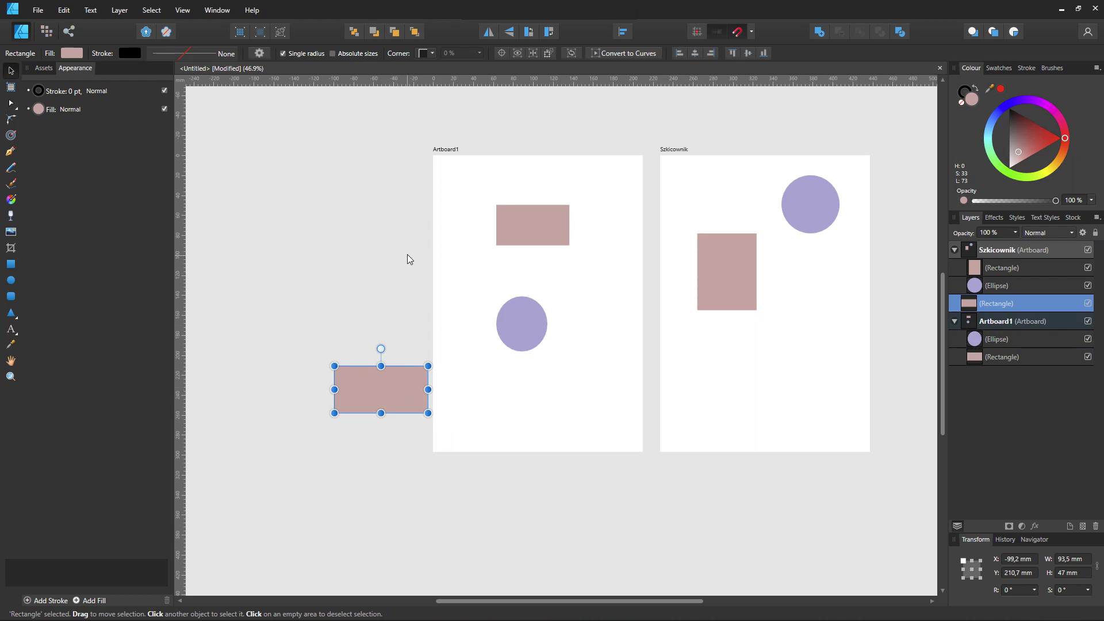
left_click(401, 304)
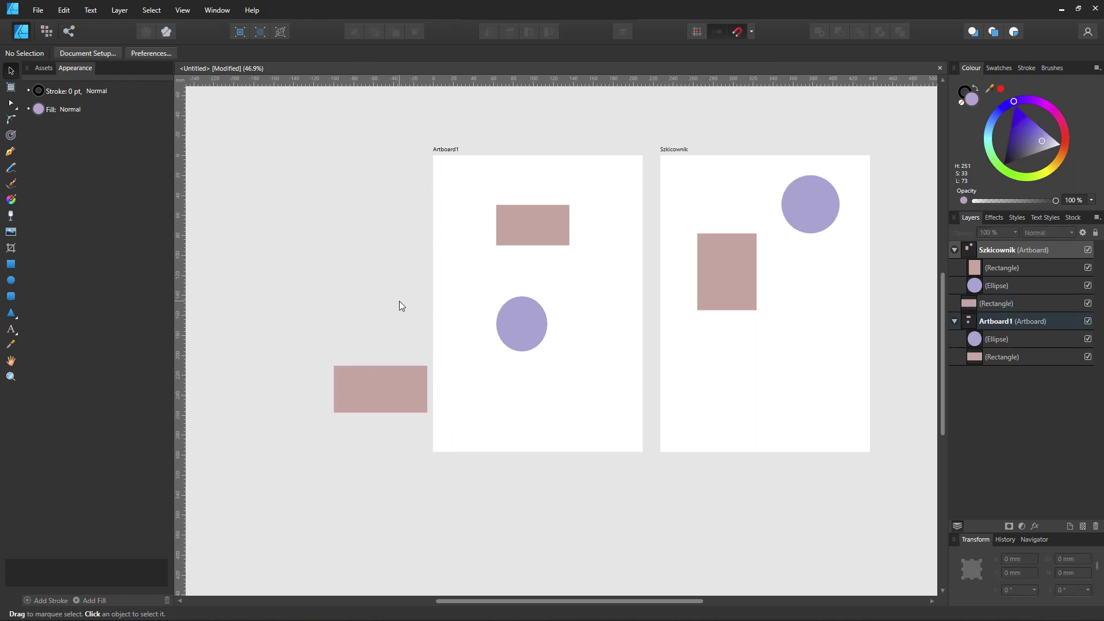